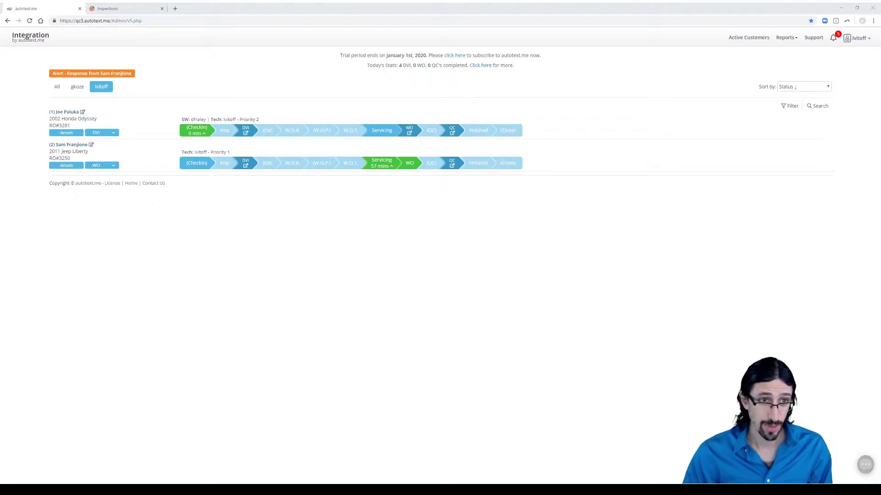
- Switch from the autotext.me job board to the Tekmetric inspections page for RO #3281
key(ctrl+Tab)
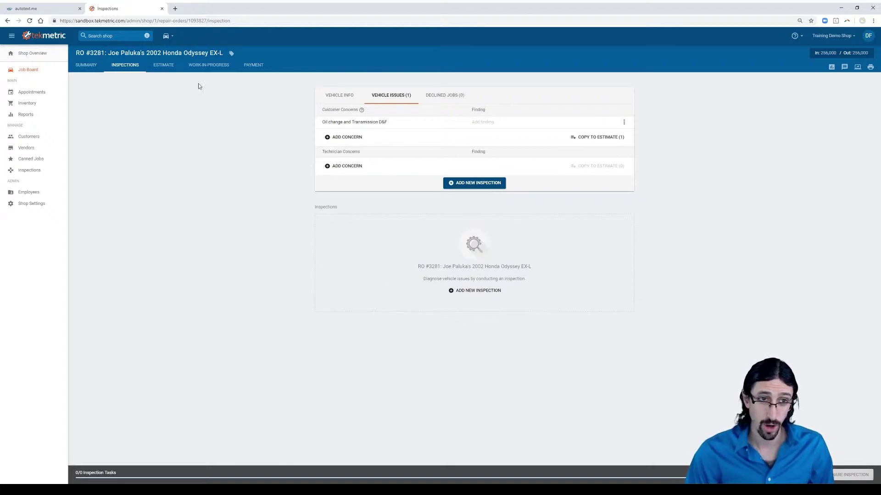
- Show RO #3281's estimate with the oil change ($57.70) and transmission fluid ($153.93) jobs
click(164, 65)
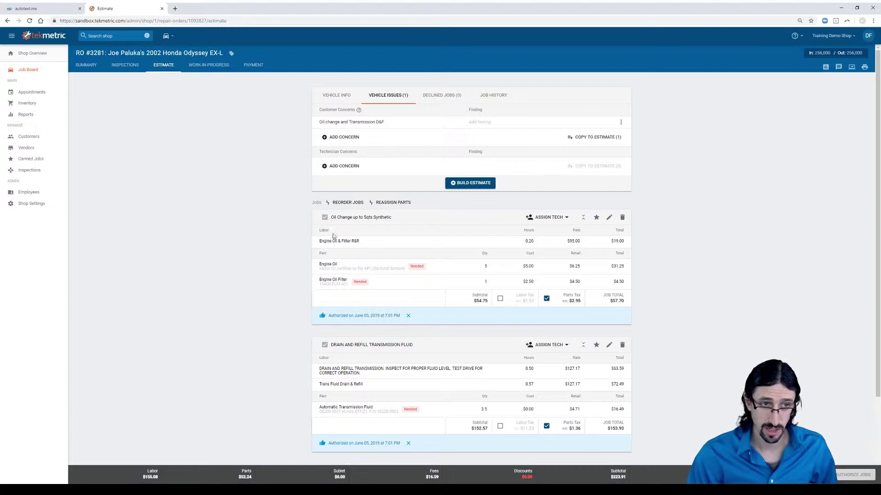
- Open the Honda Odyssey RO #3281 work order from the job board and expand all packages
click(52, 9)
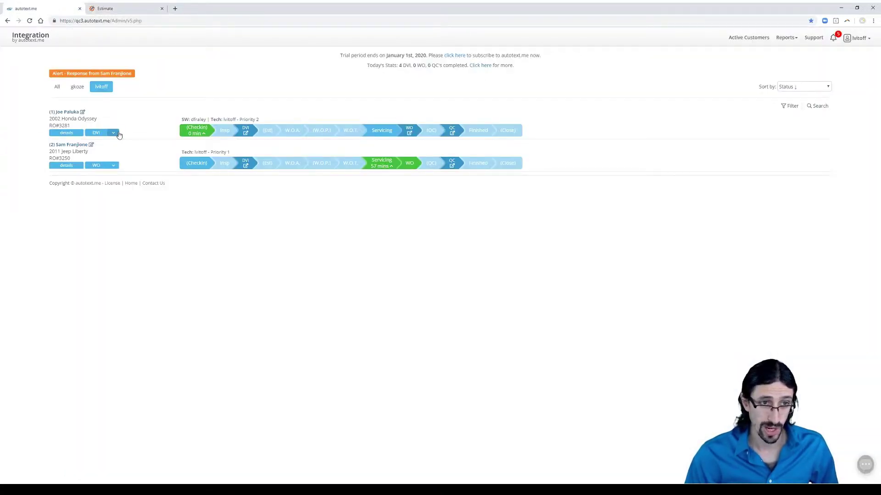
click(118, 133)
click(108, 169)
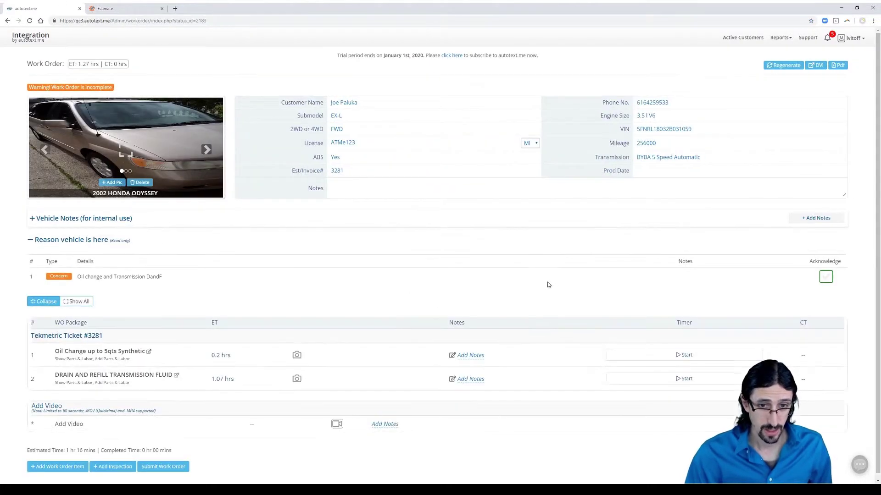
click(79, 296)
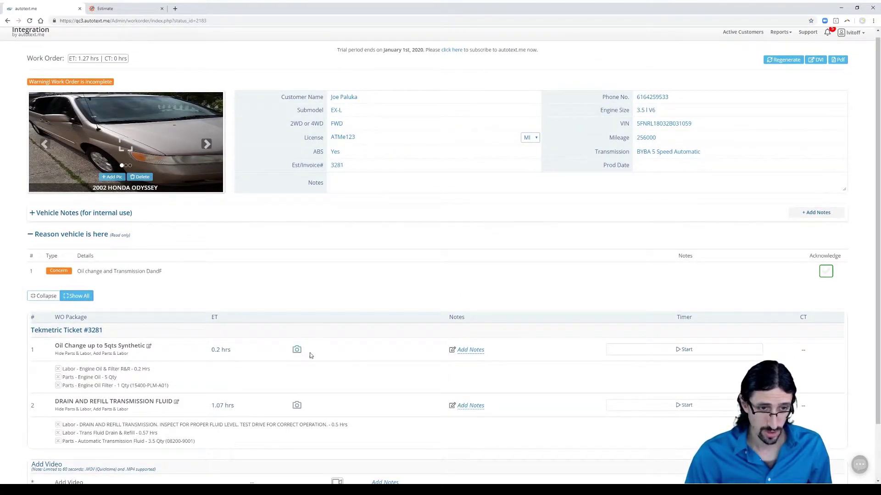
scroll(297, 406, down, 2)
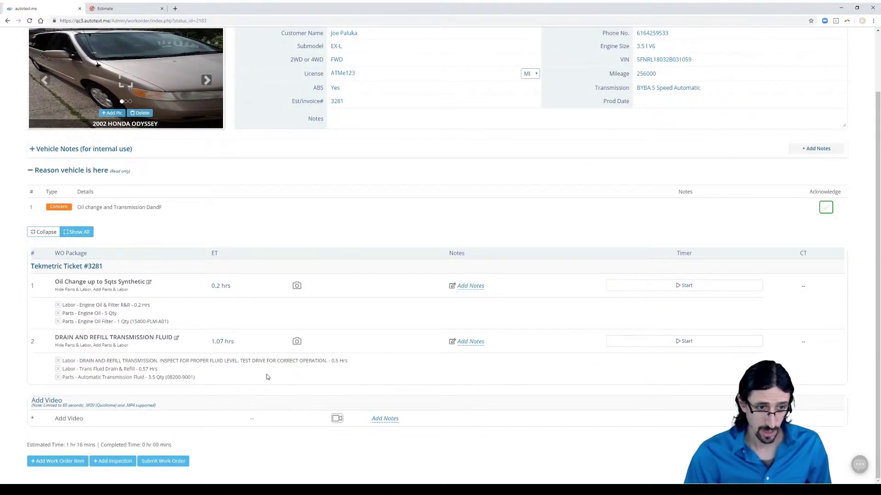
scroll(268, 376, up, 2)
- Fail the Cabin Air Filter under Maintenance in the Odyssey's inspection, then return to the job board
click(816, 65)
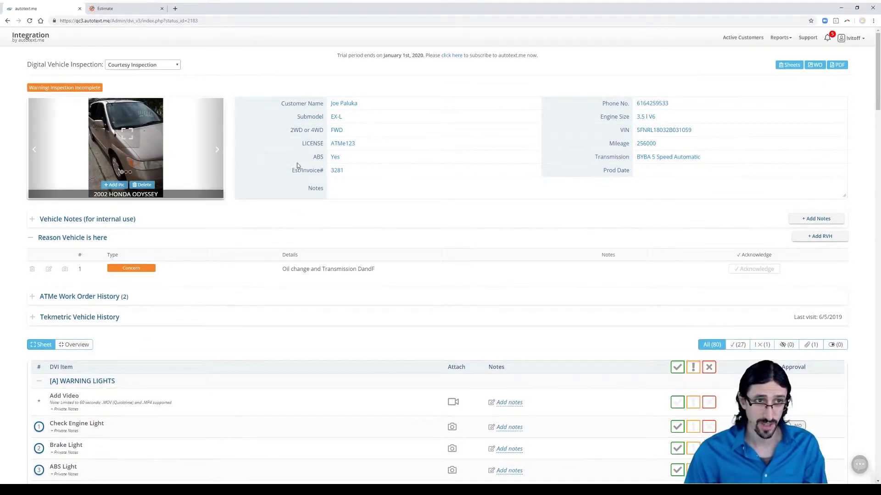
drag(878, 78, 878, 164)
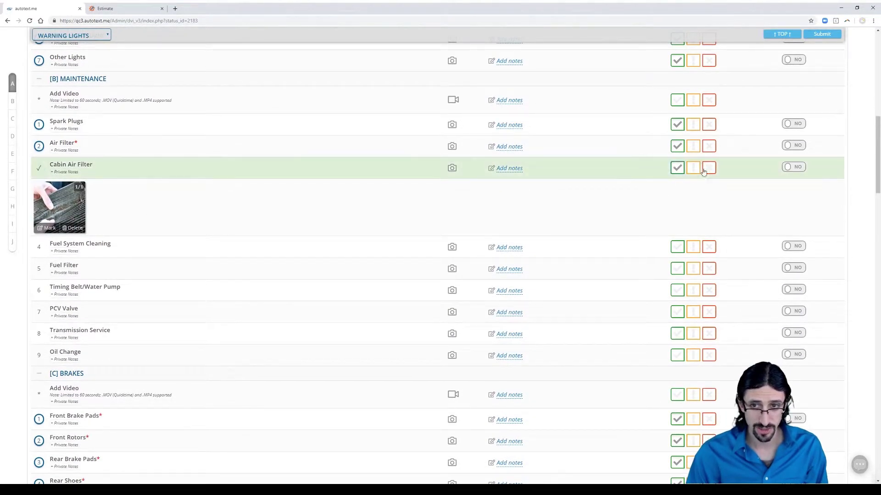
click(677, 169)
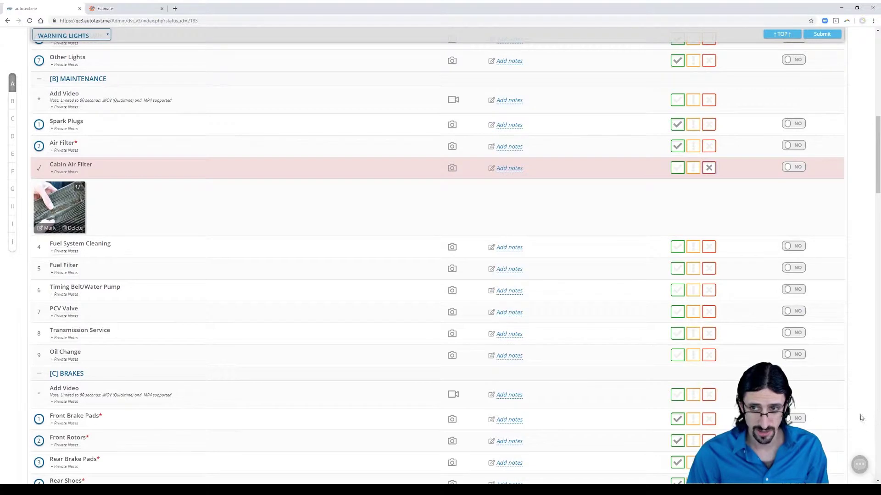
drag(878, 174, 865, 86)
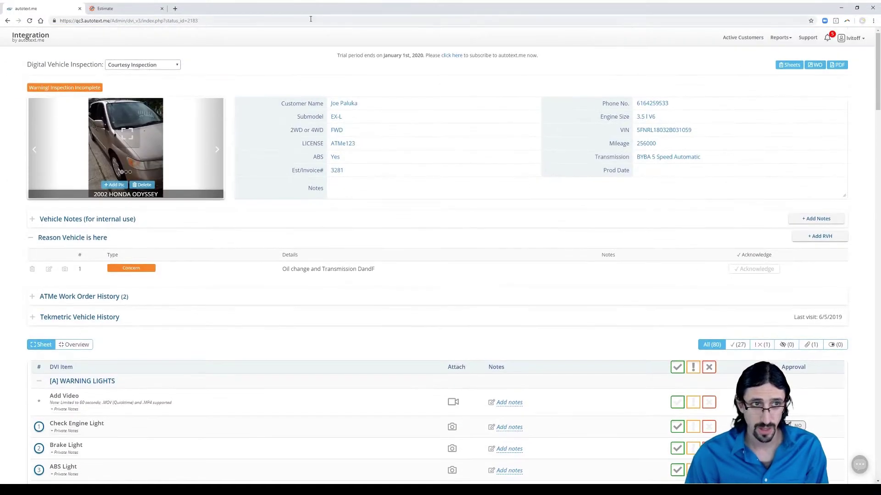
click(45, 38)
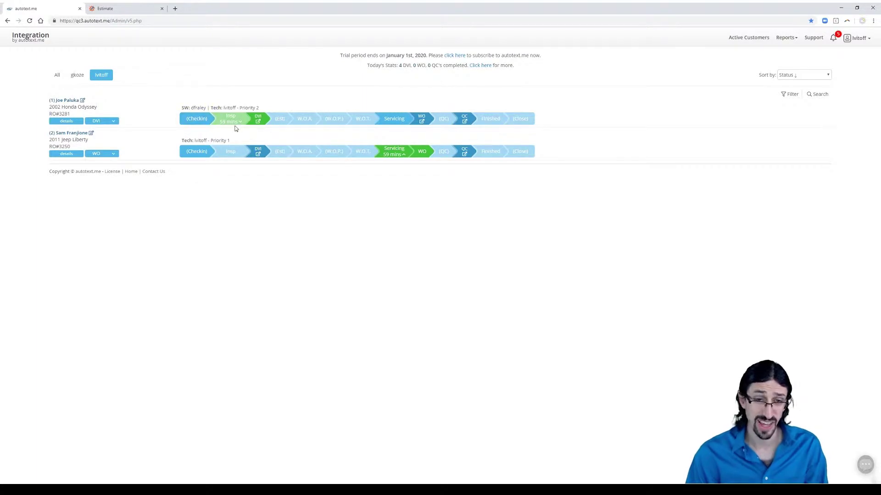
- Open the Odyssey's inspection and attempt completion, dismissing the acknowledgement warning
click(96, 120)
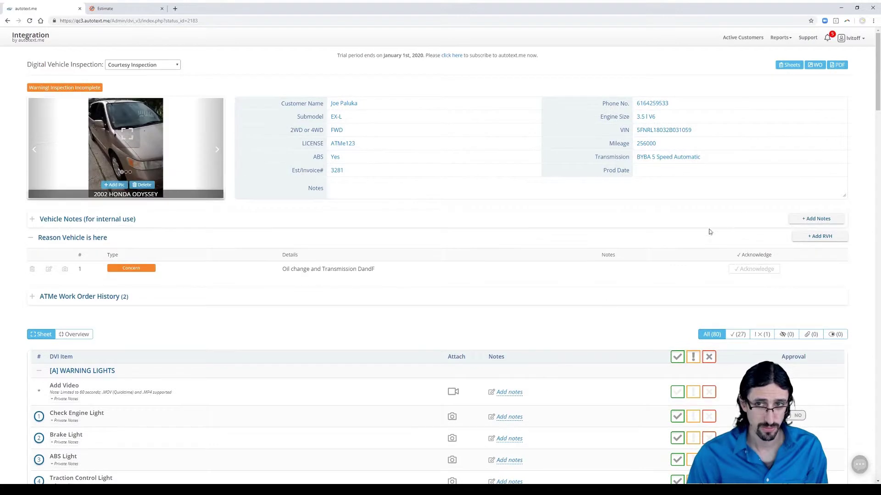
scroll(868, 134, down, 9)
scroll(868, 134, down, 5)
scroll(867, 161, up, 2)
scroll(865, 188, down, 5)
scroll(865, 188, down, 20)
scroll(860, 381, down, 9)
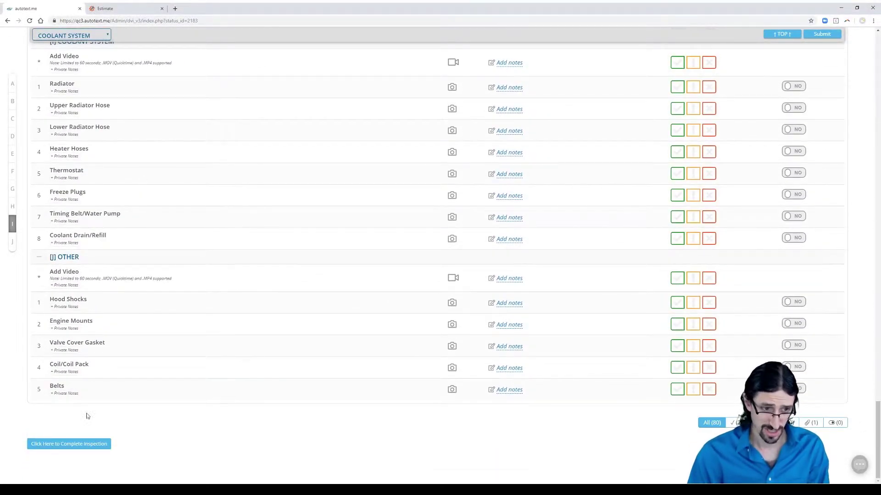
click(75, 449)
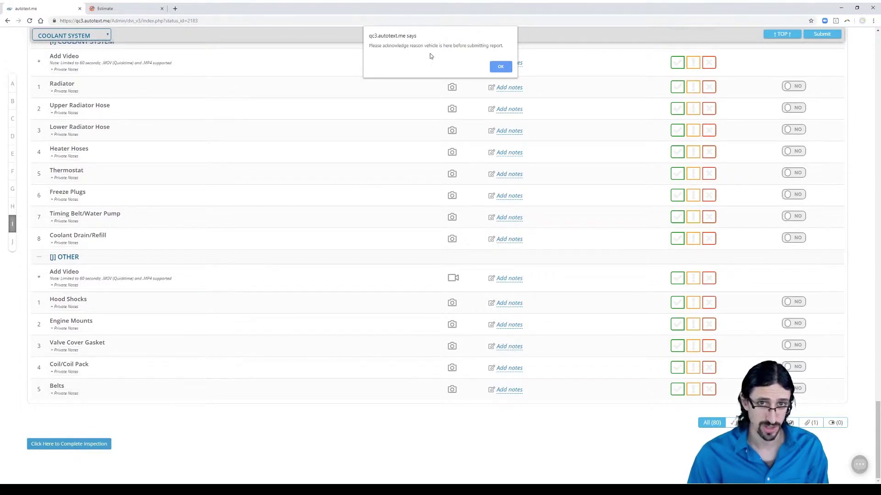
click(500, 67)
- Acknowledge the oil change and transmission concern on the inspection
scroll(500, 71, up, 3)
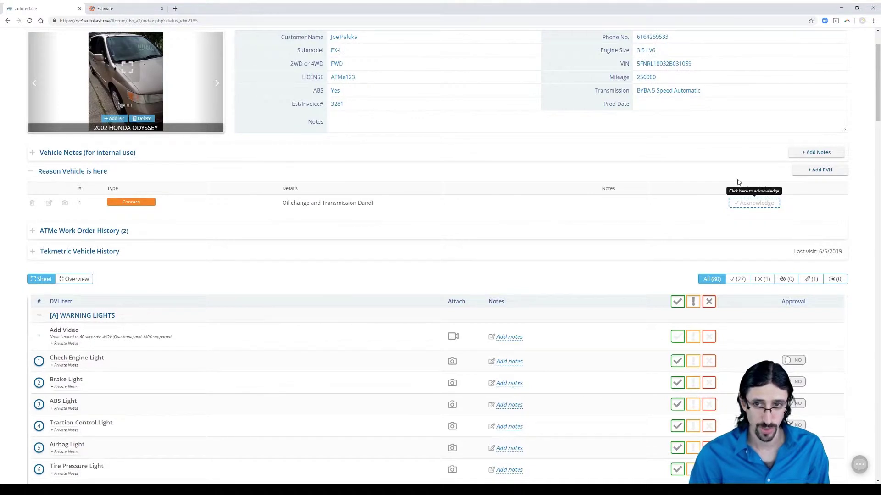
click(735, 209)
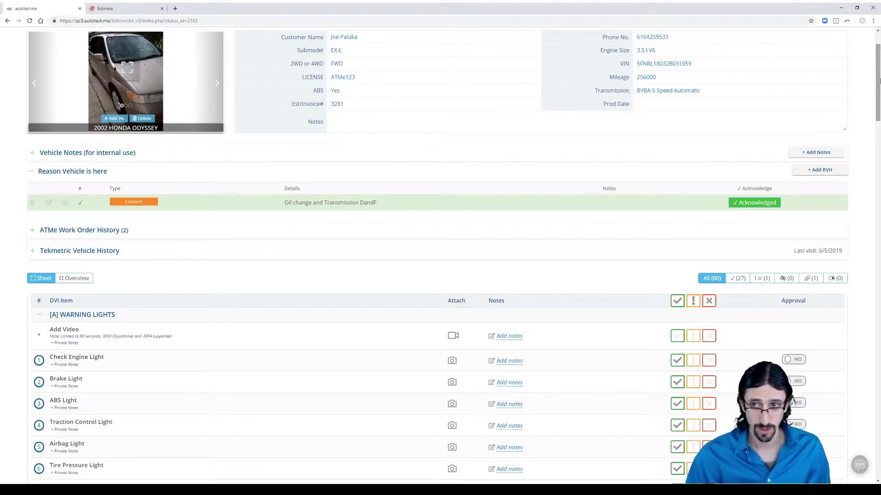
drag(876, 85, 878, 448)
- Submit the completed inspection to Tekmetric for ticket 3281
click(58, 442)
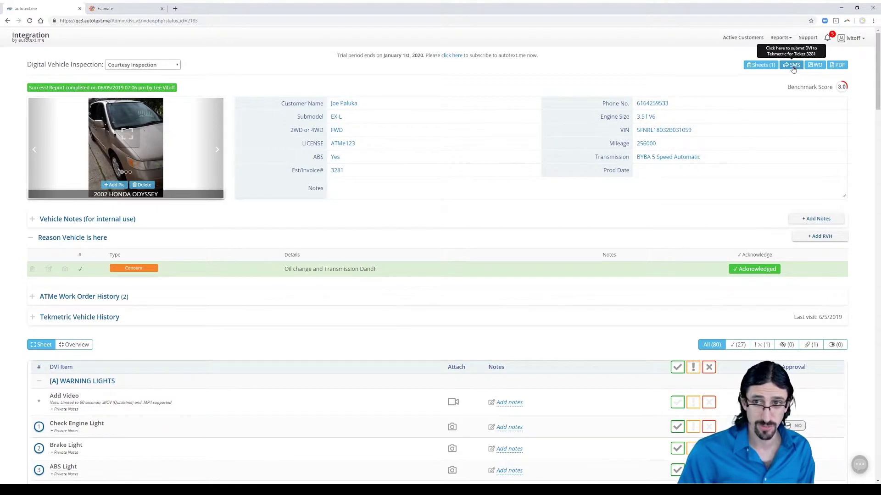
click(793, 68)
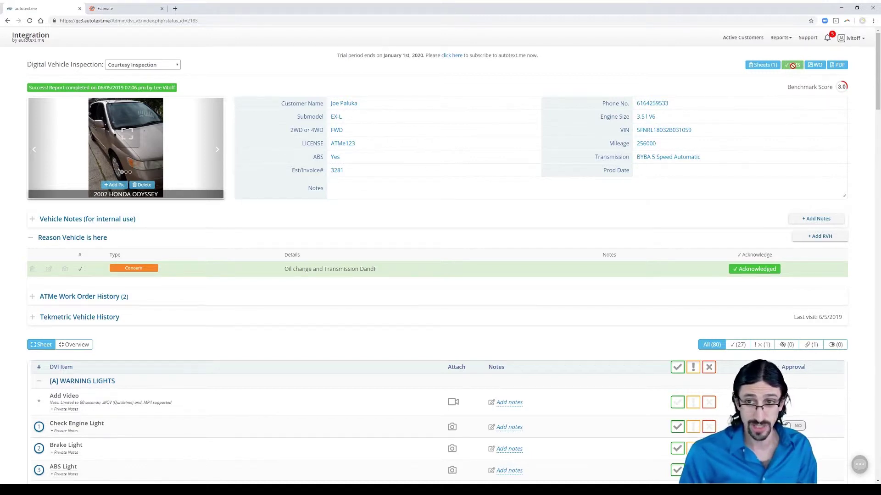
- Check Tekmetric's Courtesy Inspection shows 28/28 tasks with the Cabin Air Filter failed and photographed
click(122, 9)
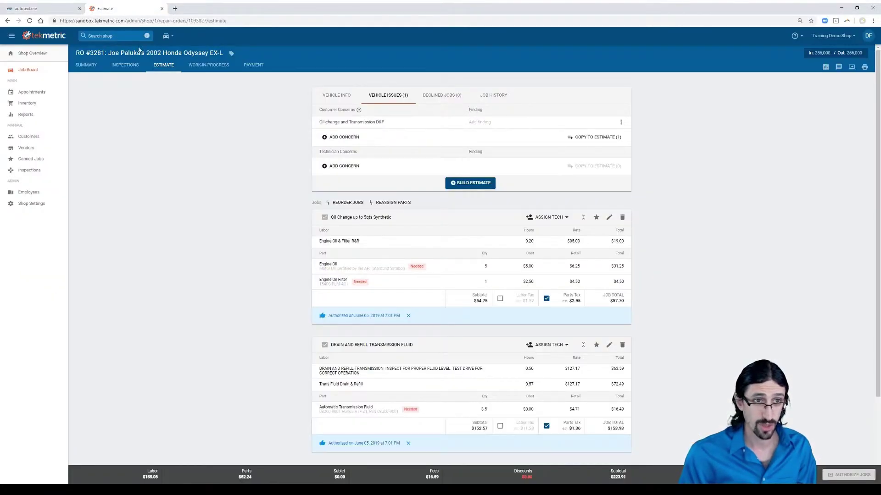
click(121, 66)
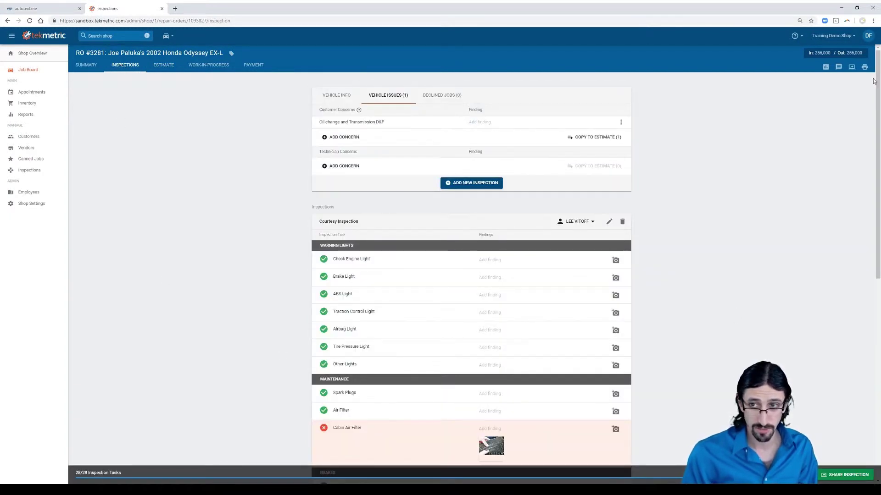
drag(873, 81, 878, 184)
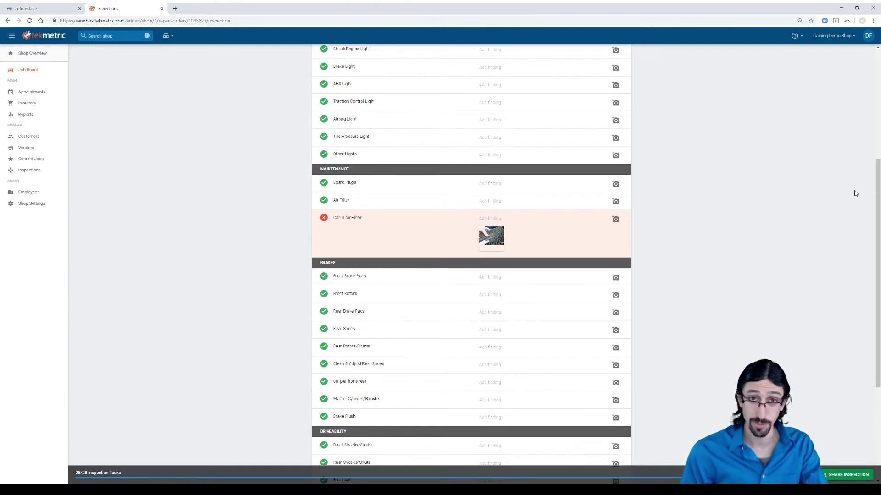
drag(873, 180, 866, 61)
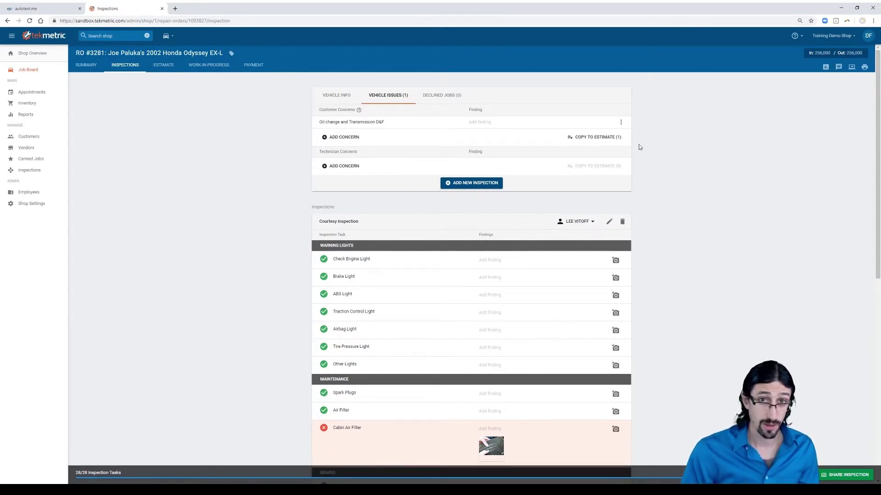
- Add the REPLACE CABIN AIR FILTER canned job (0.3 hrs, $38.15) found by searching 'Cabin'
click(168, 65)
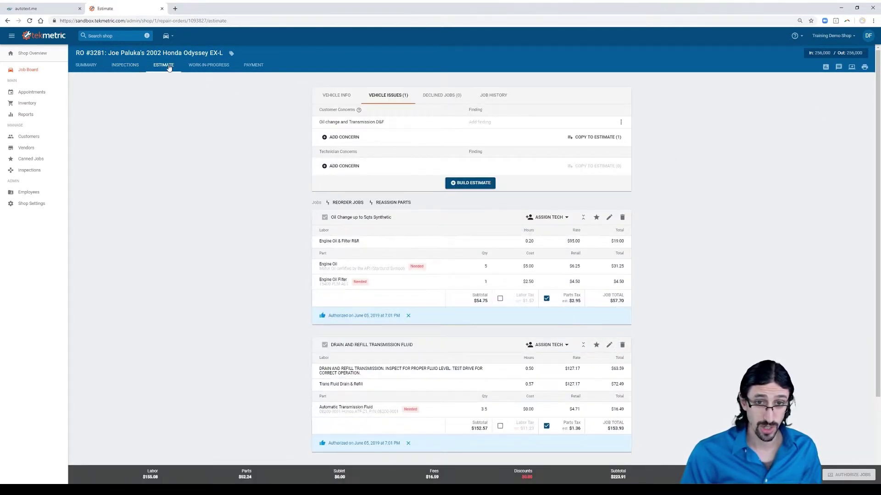
click(470, 185)
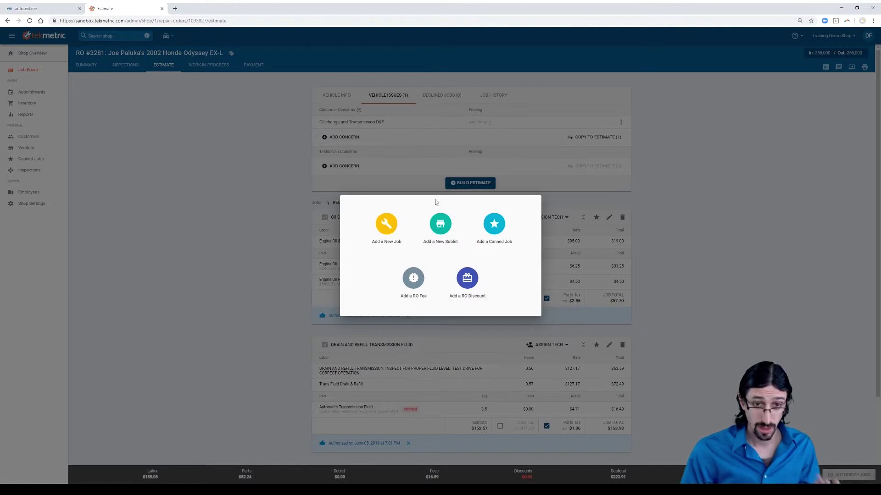
click(490, 228)
click(349, 87)
text(Cabin)
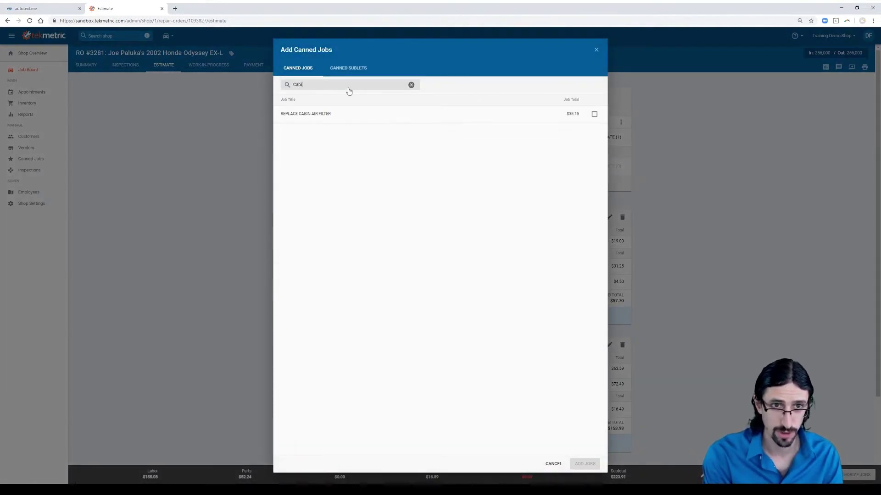
click(316, 115)
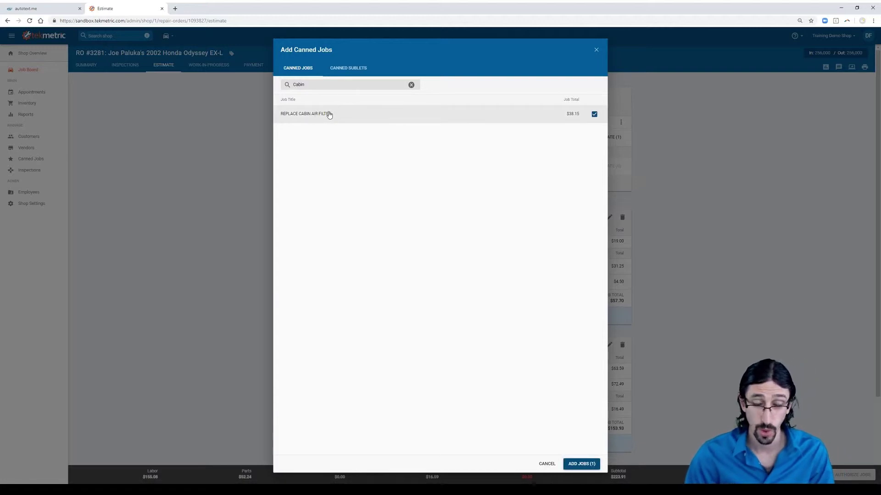
click(582, 464)
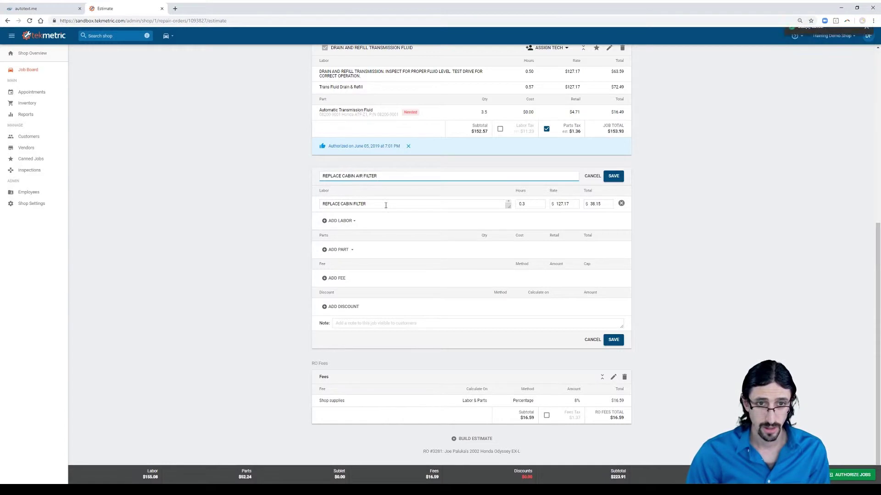
- Save the cabin air filter job, reopen it, and check the labor guide for parts (none listed)
click(612, 177)
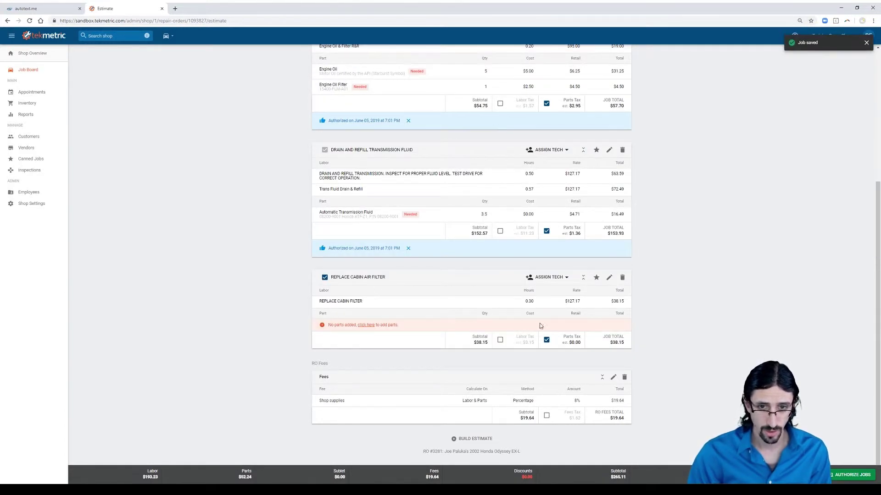
click(610, 278)
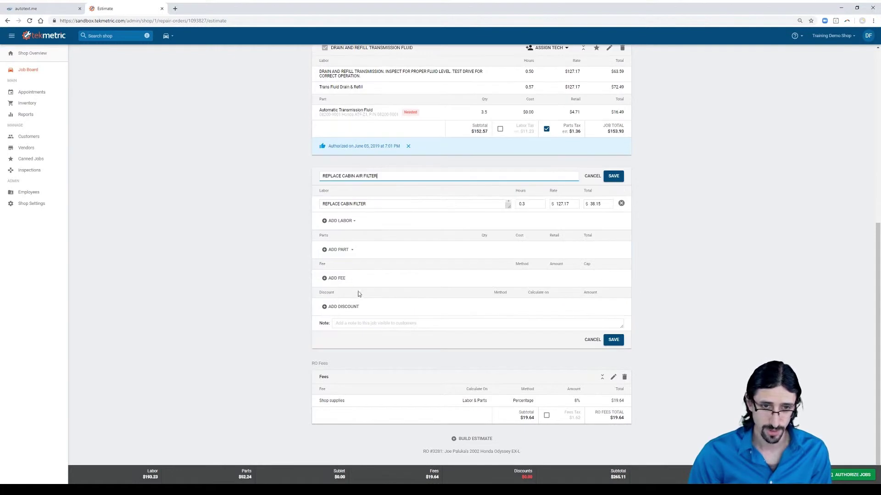
click(339, 250)
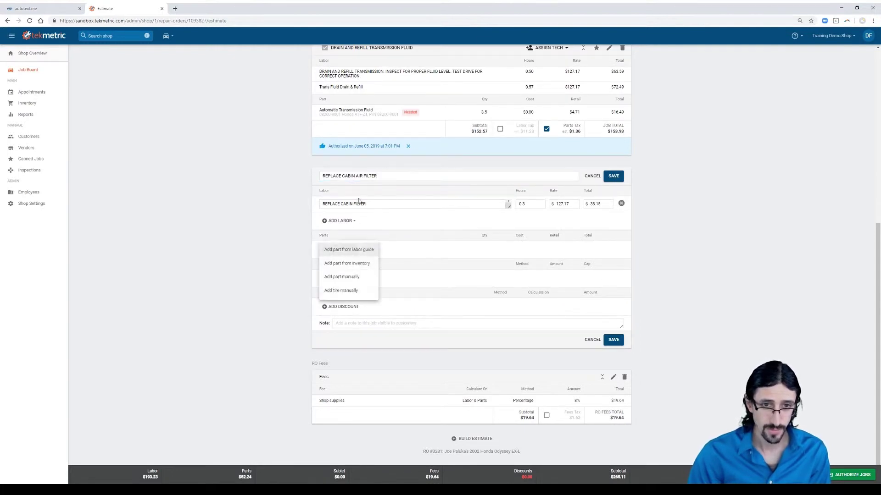
click(355, 252)
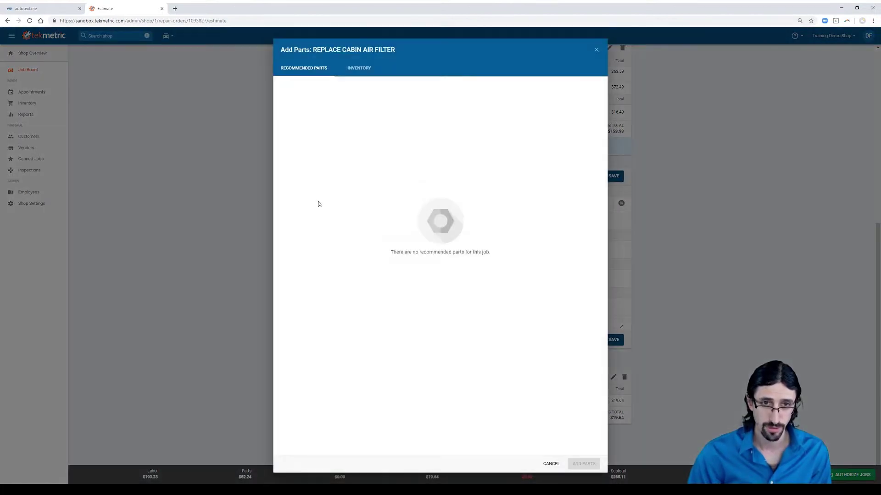
click(596, 50)
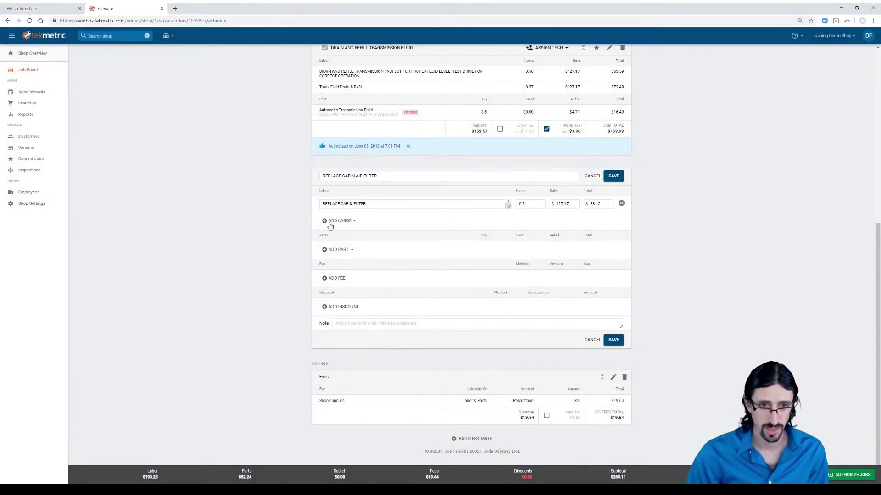
- Add the first inventory CABIN AIR FILTER part ($23.60) and save the job at $63.70
click(352, 251)
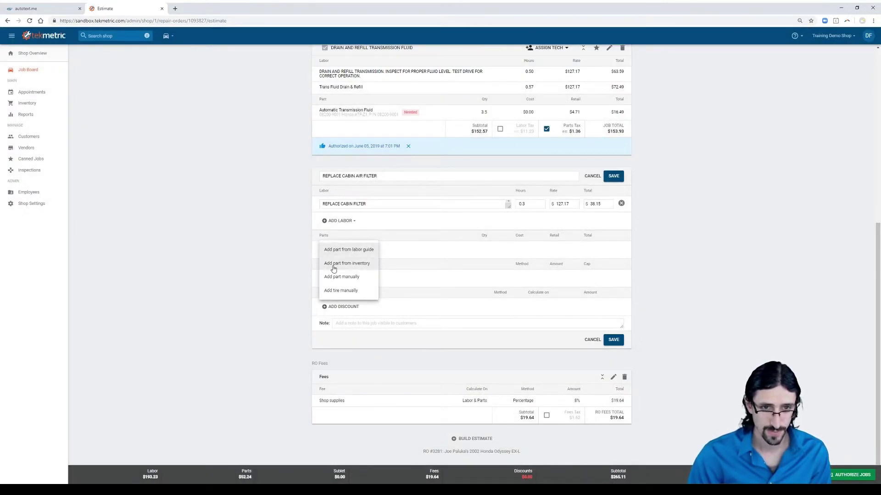
click(333, 269)
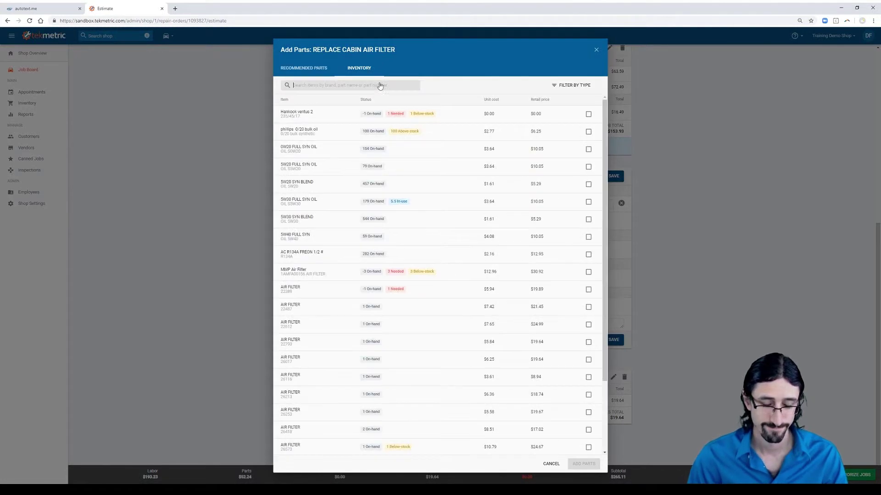
click(351, 87)
text(Cabin)
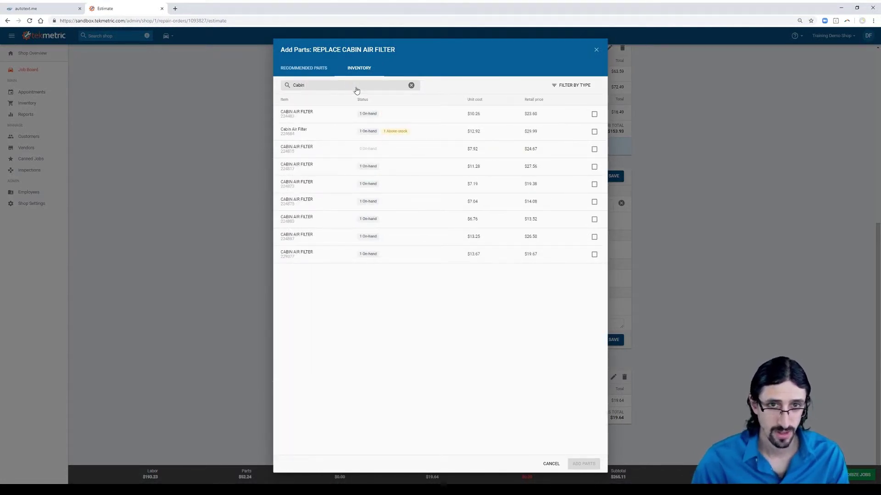
click(594, 114)
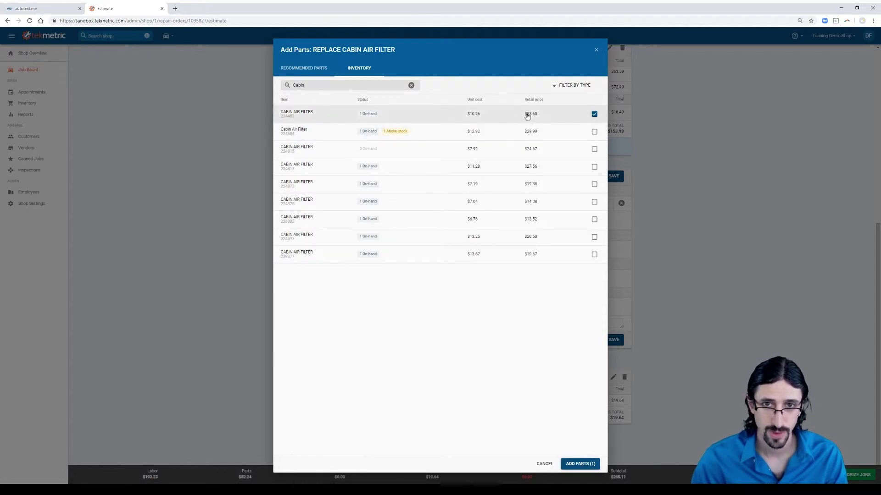
click(581, 464)
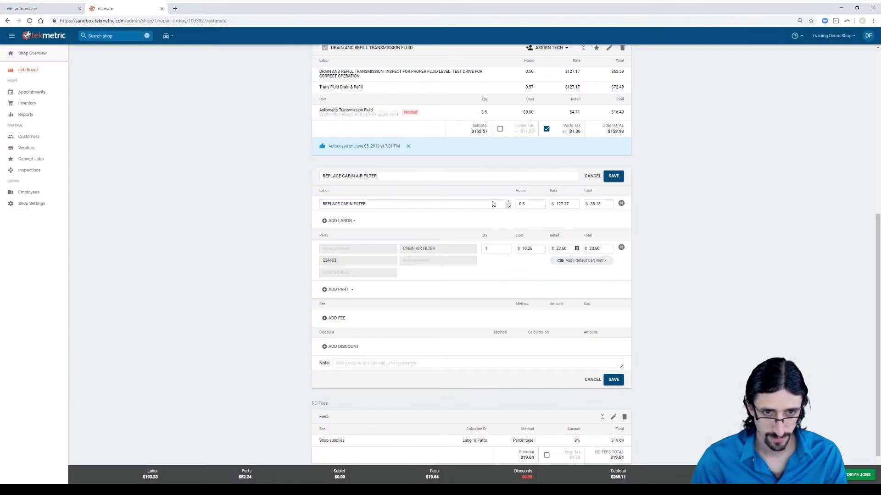
click(617, 380)
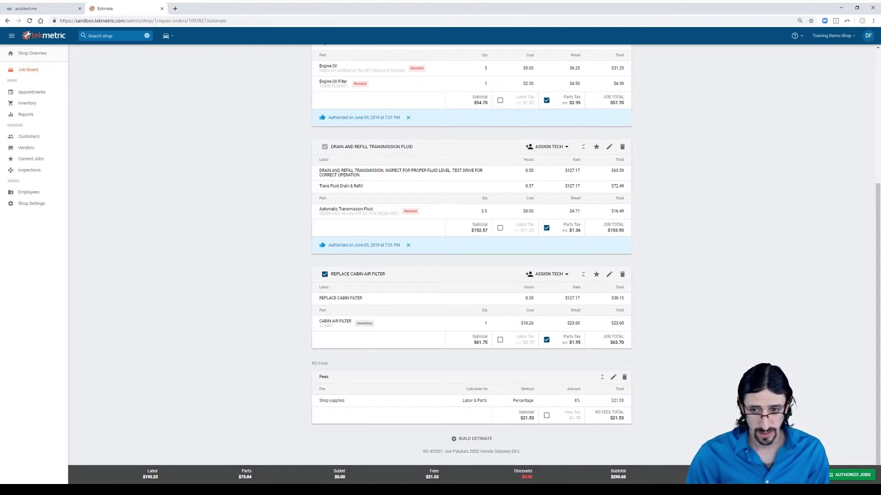
- Approve Replace Cabin Air Filter by verbal approval, bringing the estimate to $296.86
click(853, 475)
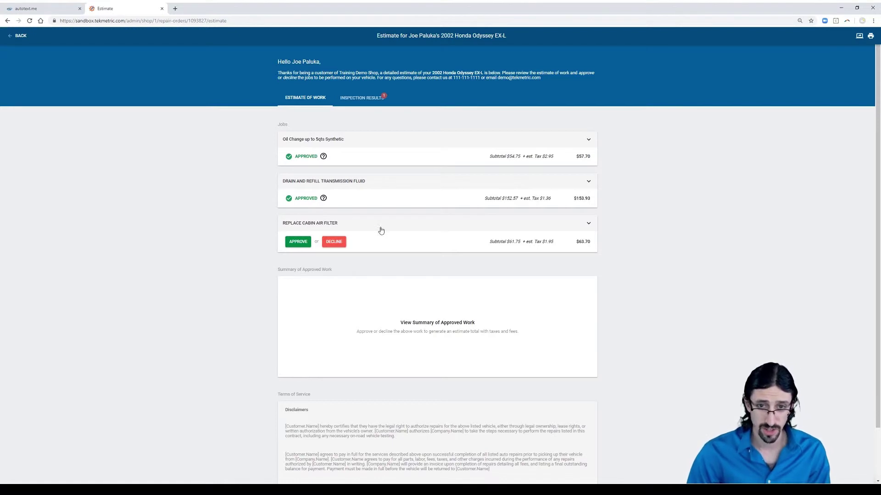
click(301, 239)
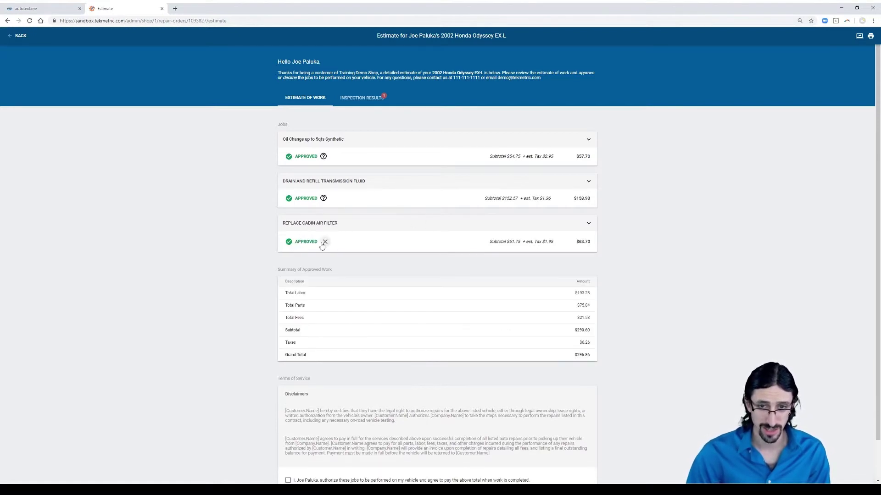
scroll(621, 373, down, 1)
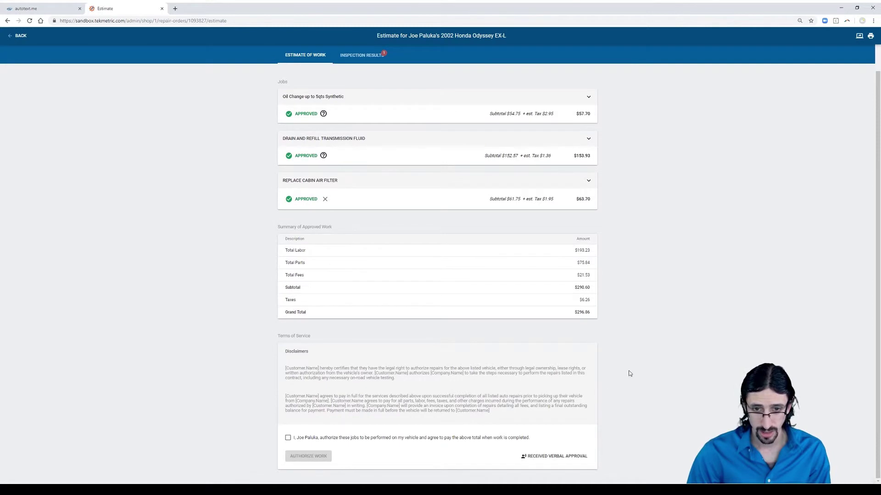
click(560, 456)
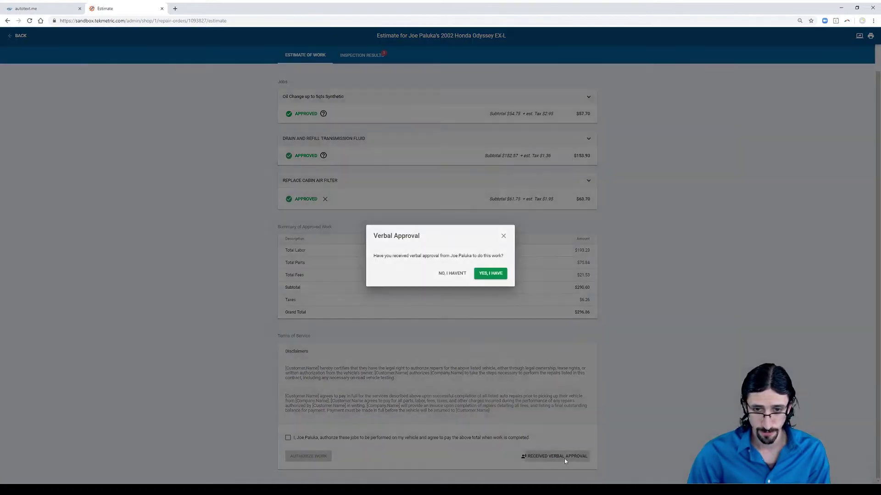
click(490, 273)
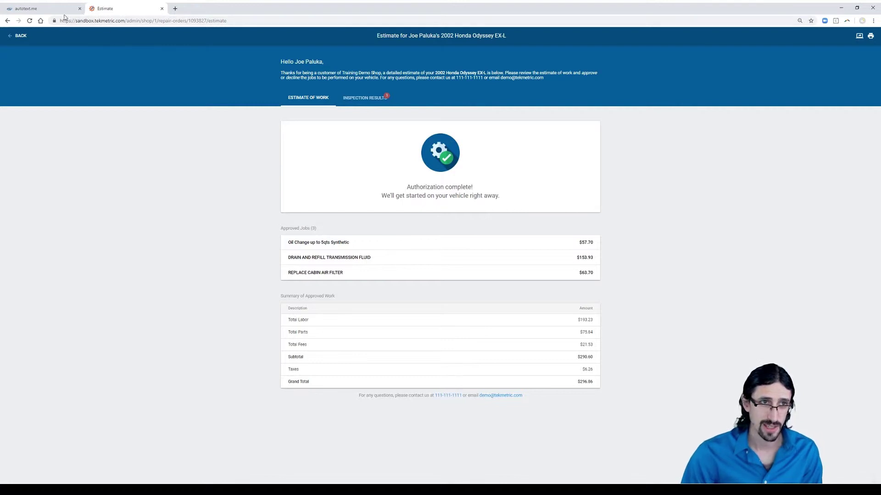
- Set the Tekmetric repair order to Waiting on Parts, then show the autotext.me job list
click(7, 21)
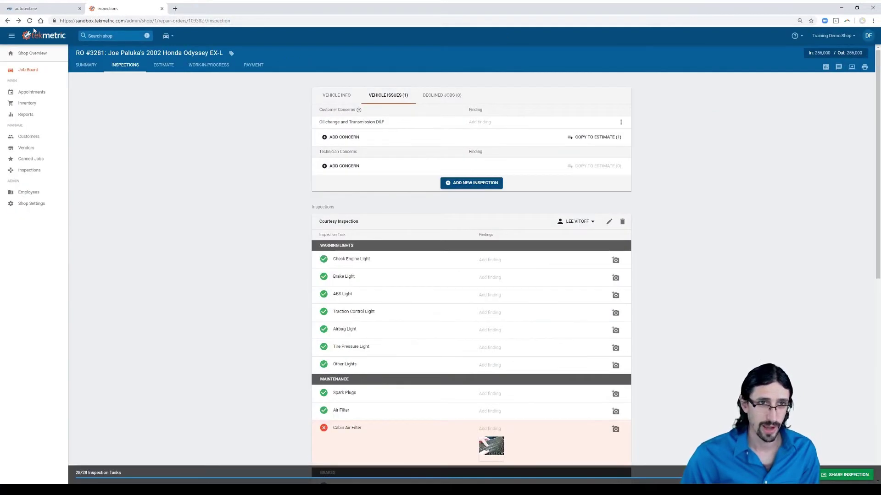
click(201, 66)
click(489, 146)
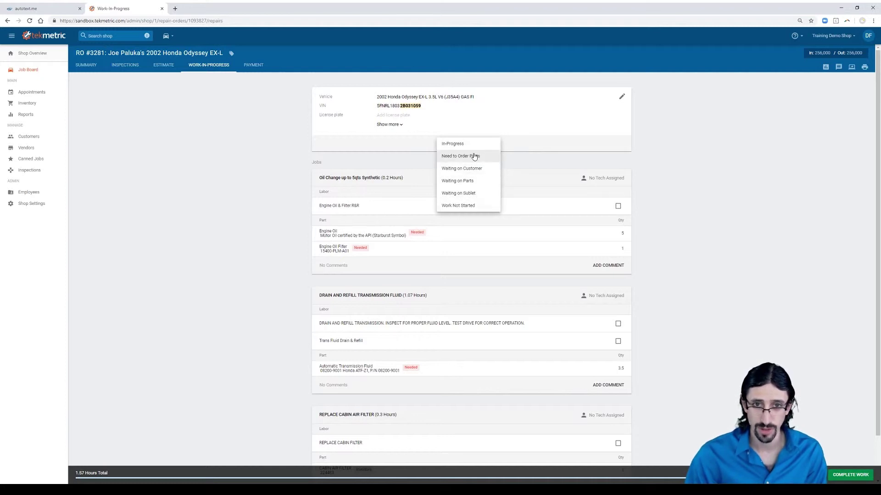
click(463, 182)
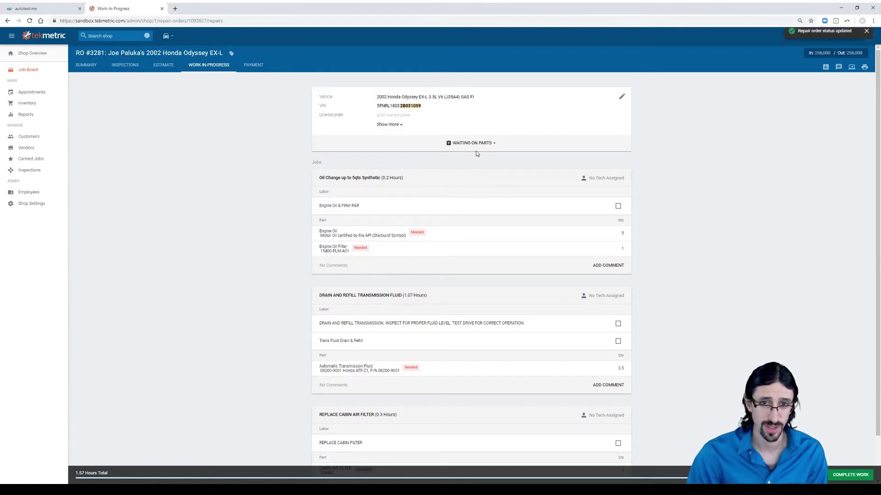
click(43, 8)
click(39, 40)
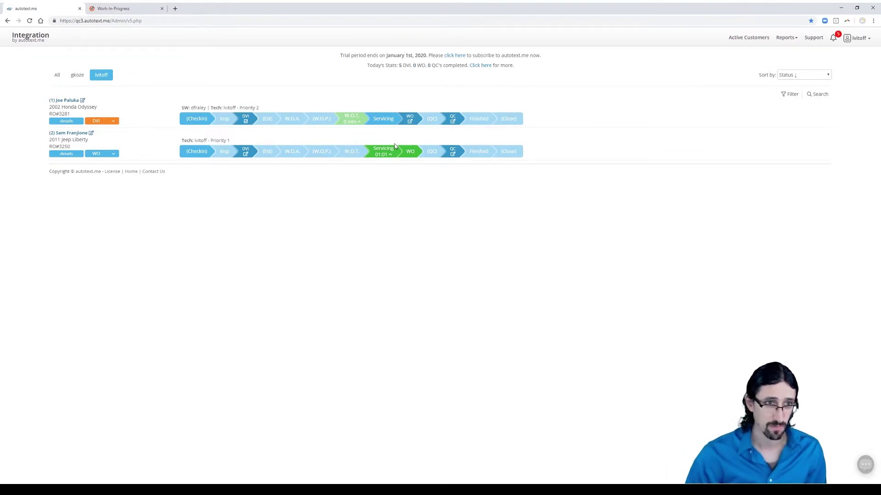
- Open the 2002 Honda Odyssey's work order through its WO stage on the job board
mouse_move(100, 124)
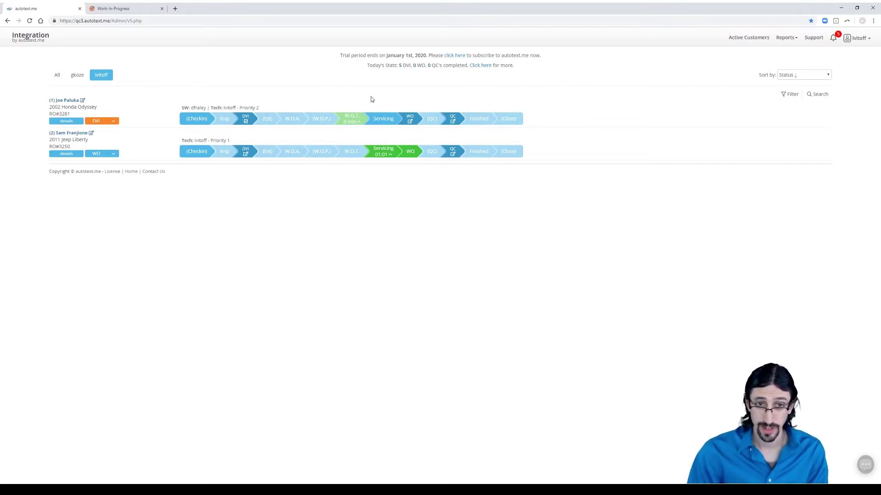
click(418, 120)
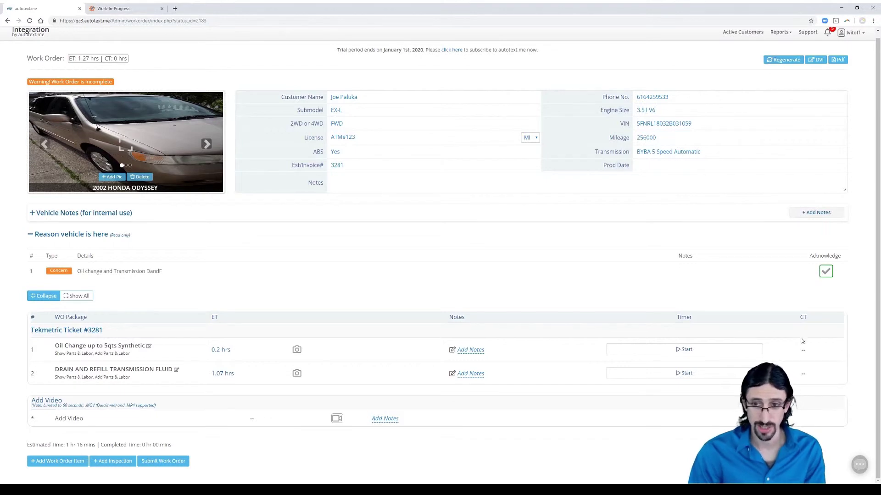
- Regenerate the work order from Tekmetric and show all jobs' parts and labor
click(860, 464)
click(867, 305)
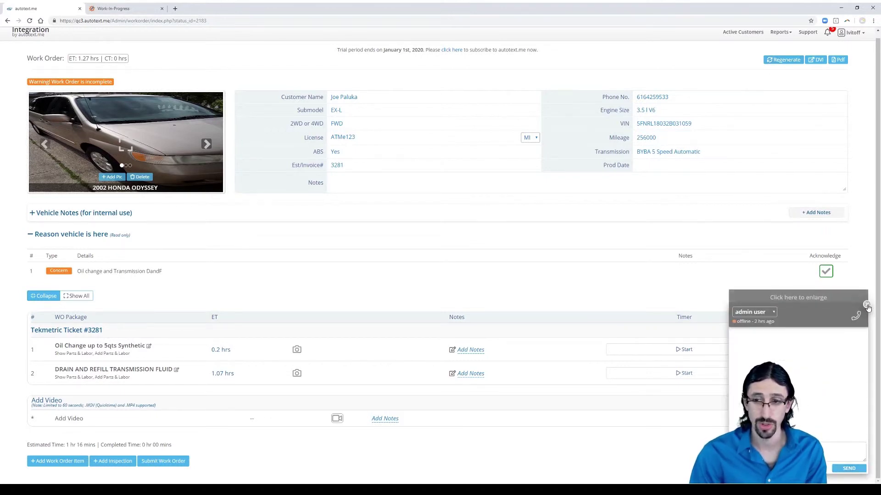
click(790, 64)
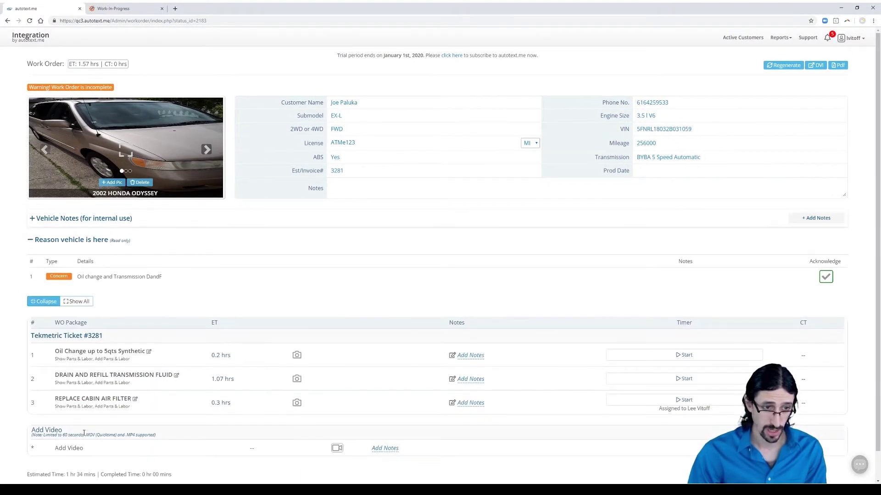
click(78, 302)
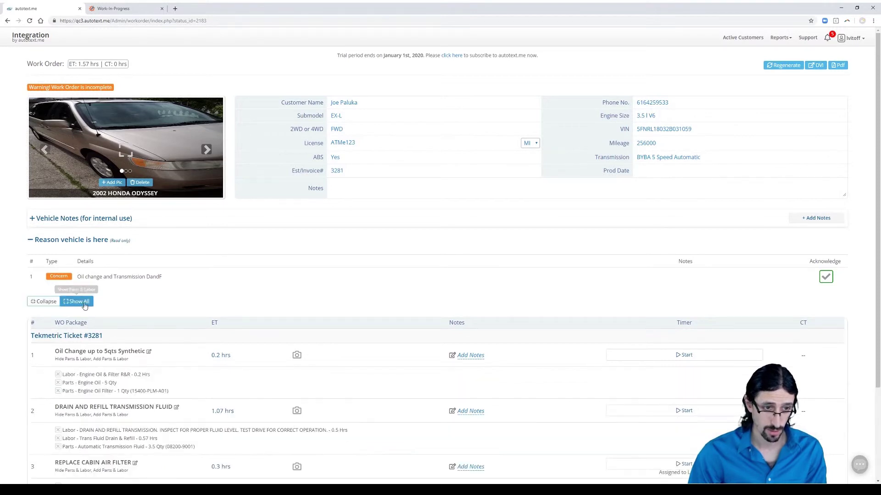
scroll(92, 358, down, 3)
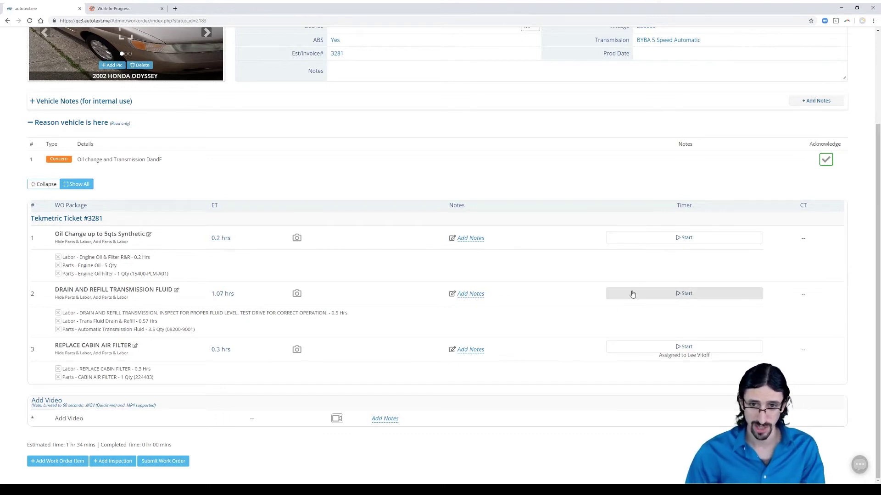
- Start and complete the transmission fluid, oil change and cabin air filter jobs, then submit
click(650, 298)
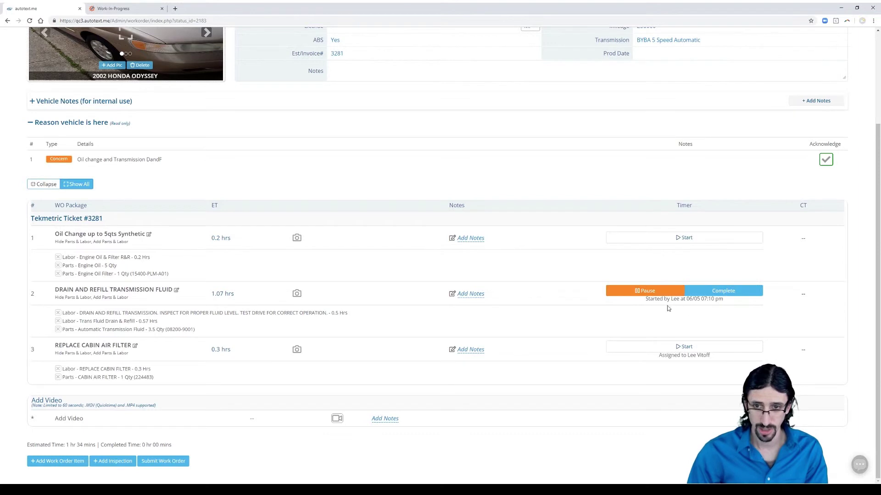
click(698, 292)
click(696, 237)
click(696, 233)
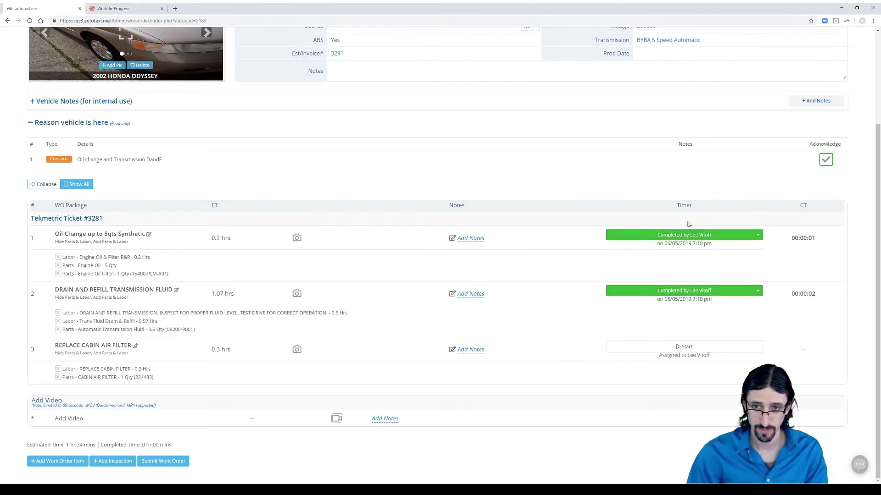
click(688, 347)
click(717, 345)
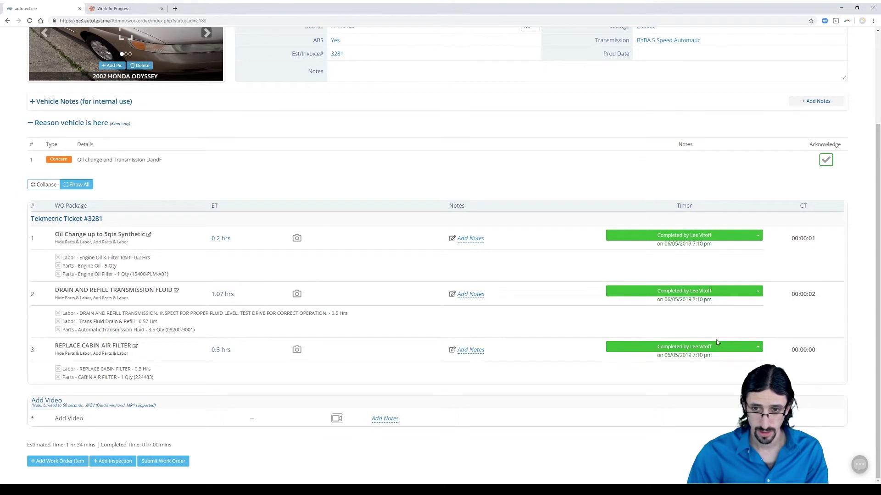
click(170, 462)
- Set the Tekmetric repair order status to In-Progress
click(135, 9)
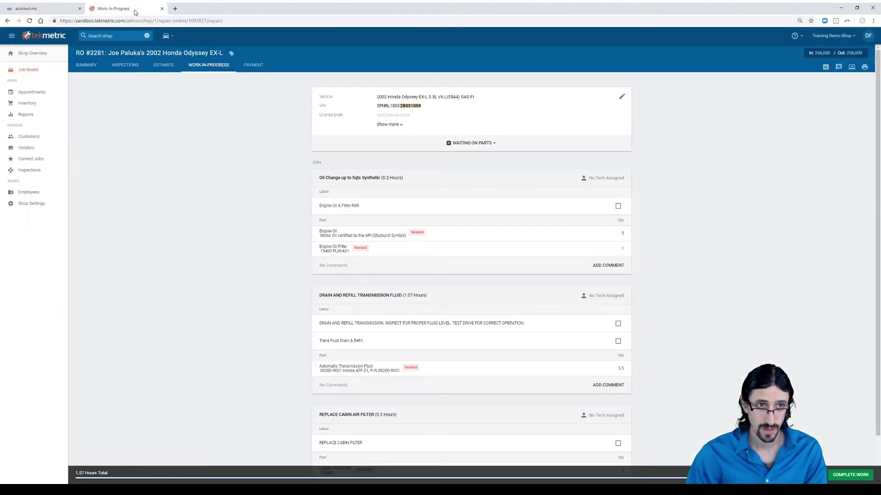
click(463, 143)
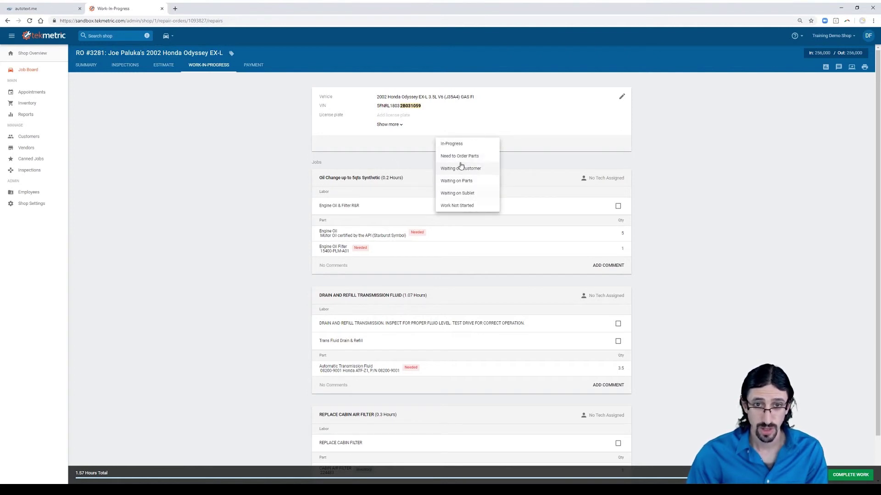
click(452, 143)
- Mark all work on RO #3281 complete and confirm it
click(38, 8)
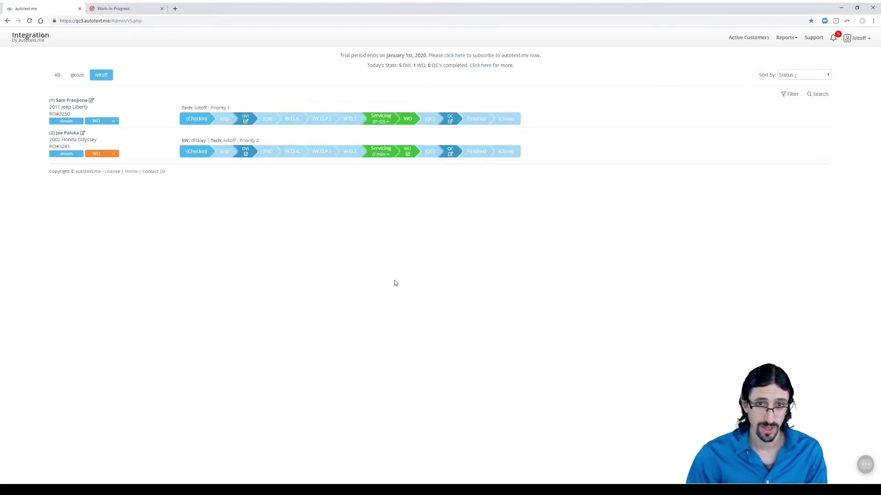
click(112, 9)
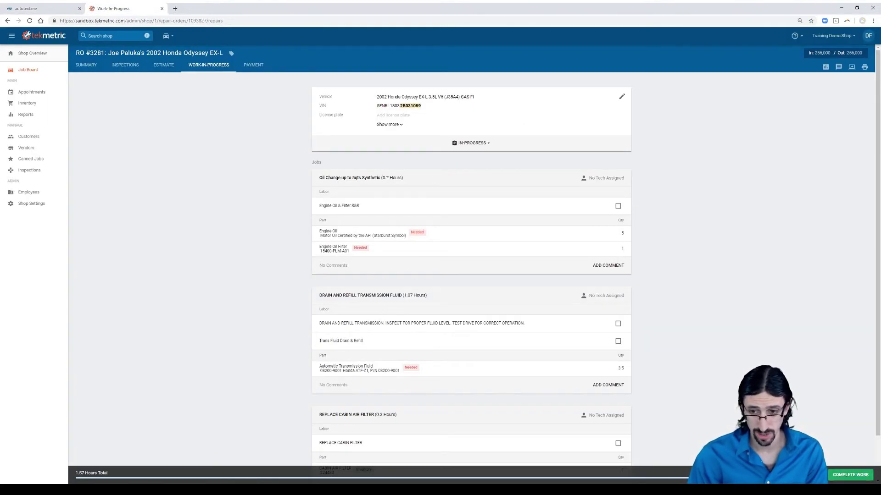
click(849, 475)
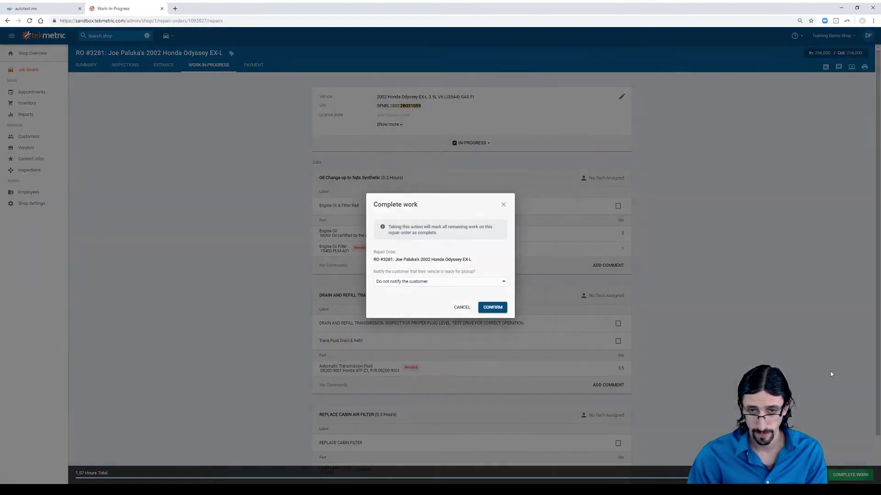
click(490, 307)
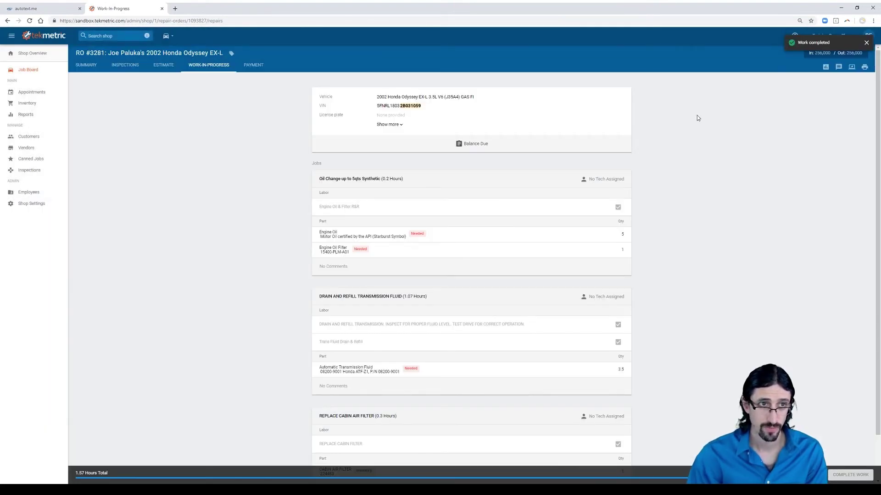
- Go back to the autotext.me job board to see RO #3281 at the QC stage
click(14, 9)
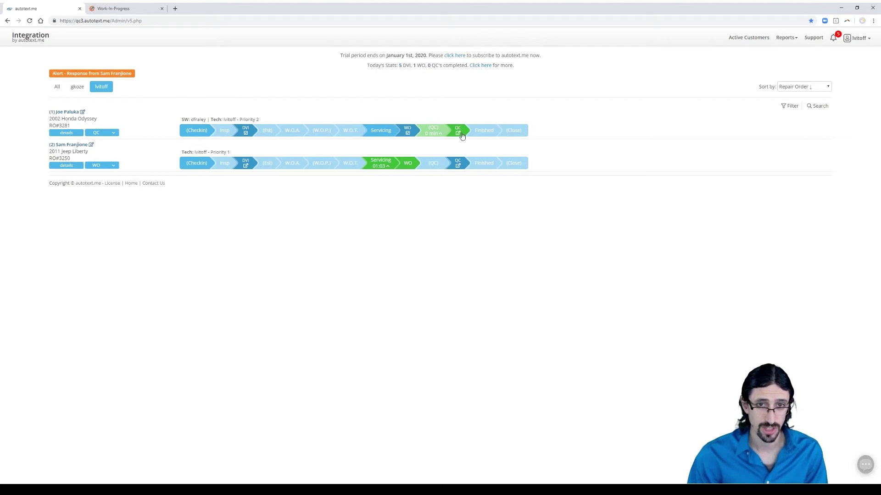
- Pay RO #3281's full $296.86 balance in cash and post the order
click(112, 6)
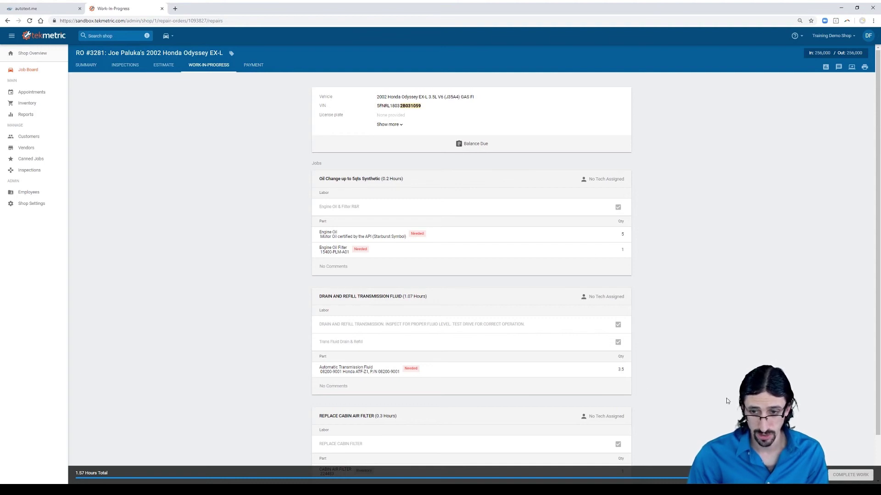
click(258, 65)
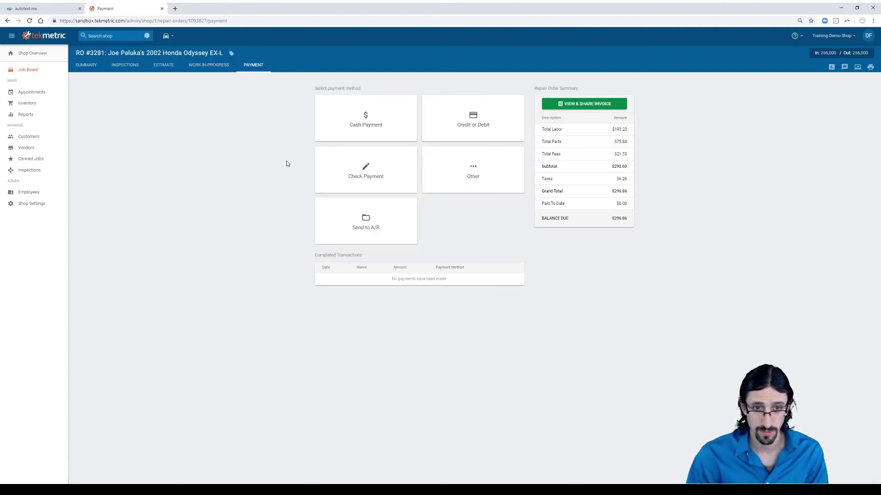
click(392, 114)
click(376, 289)
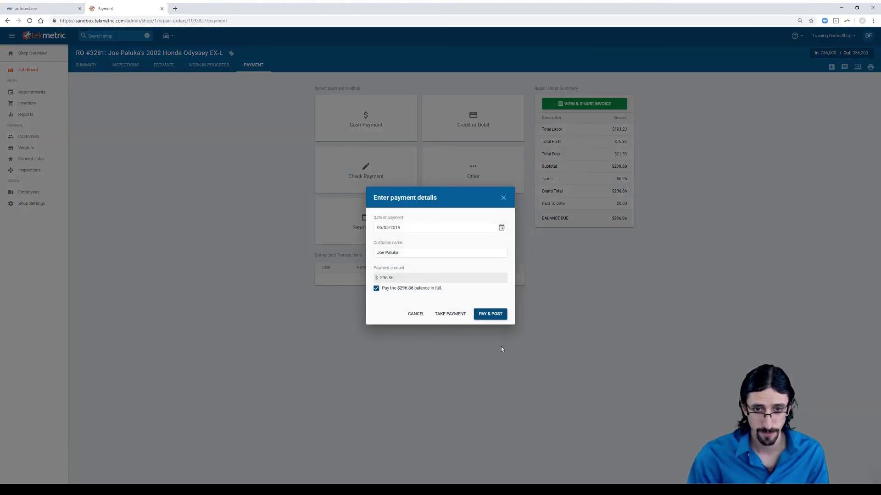
click(490, 314)
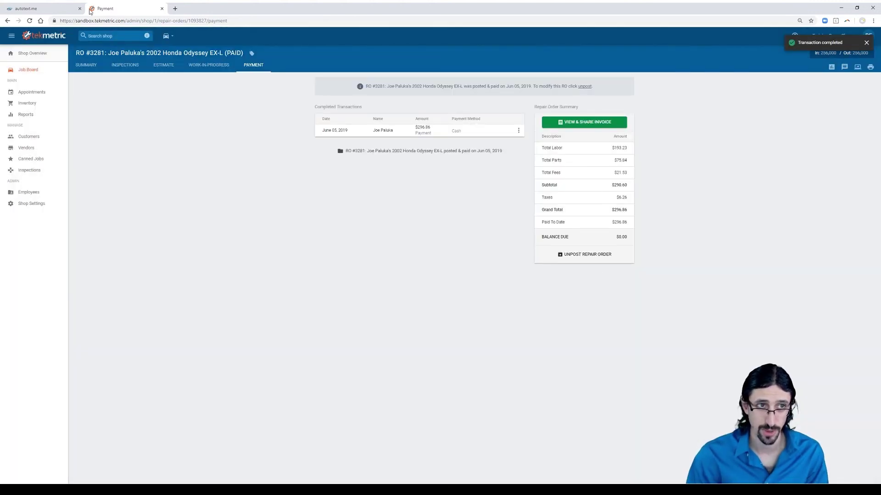
- Return to the autotext.me job board to check the Honda Odyssey after payment
click(44, 6)
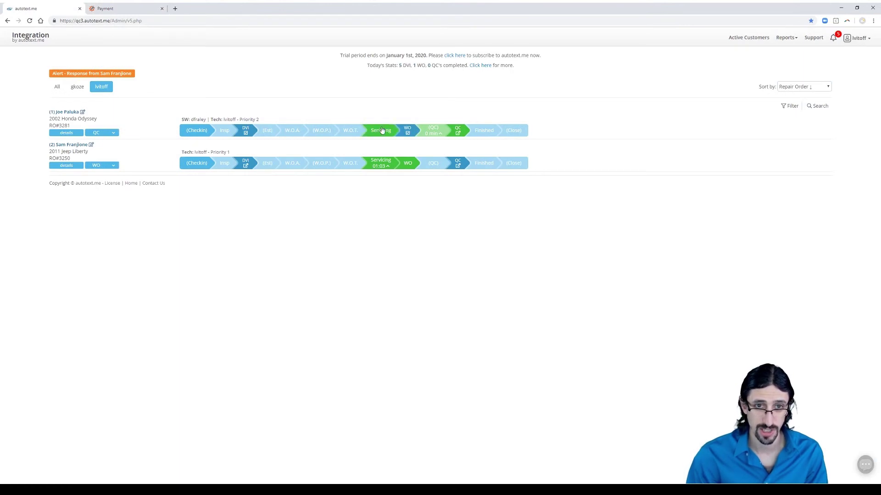